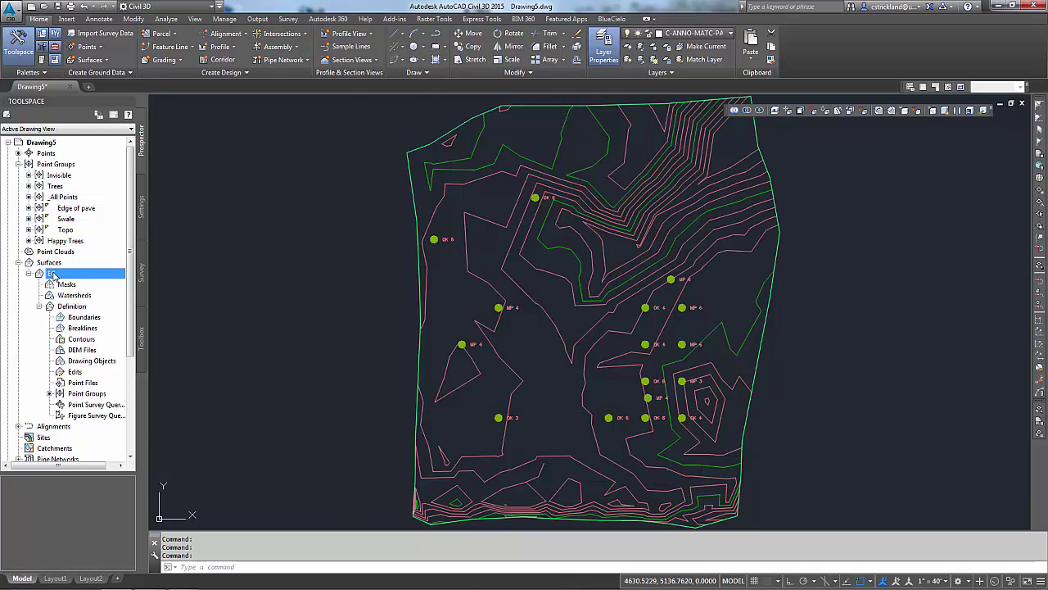
Step: Expand EG's definition and select the Topo, Swale and Edge of pave point groups
click(72, 306)
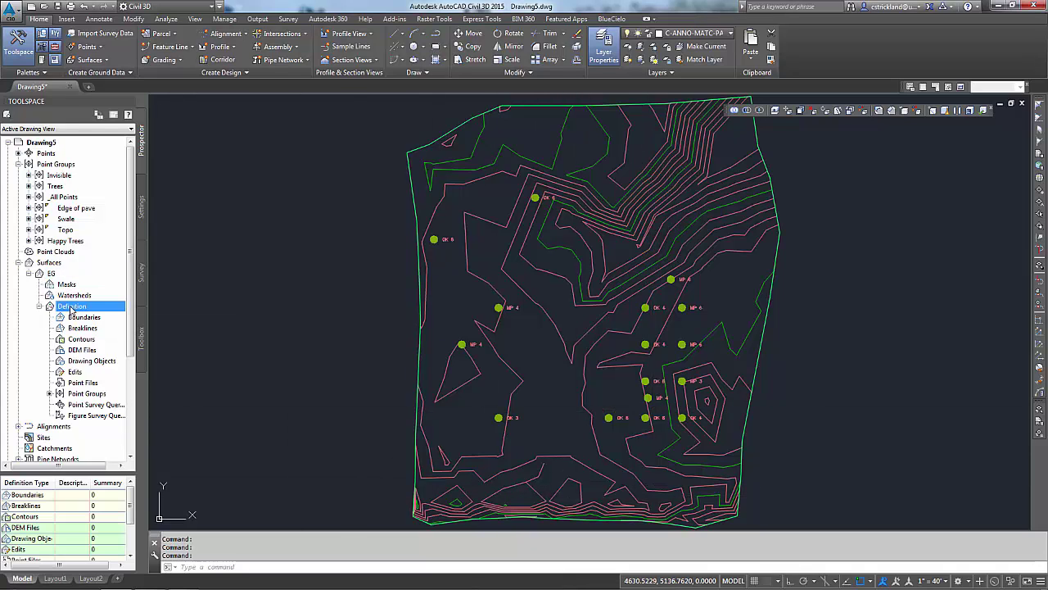
click(80, 397)
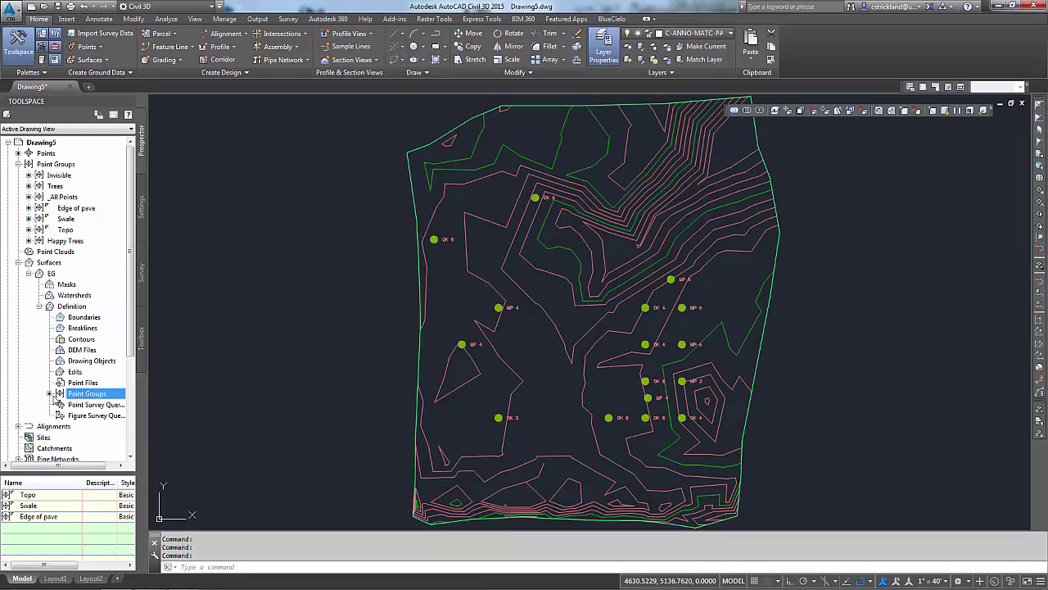
click(37, 496)
click(41, 505)
click(47, 518)
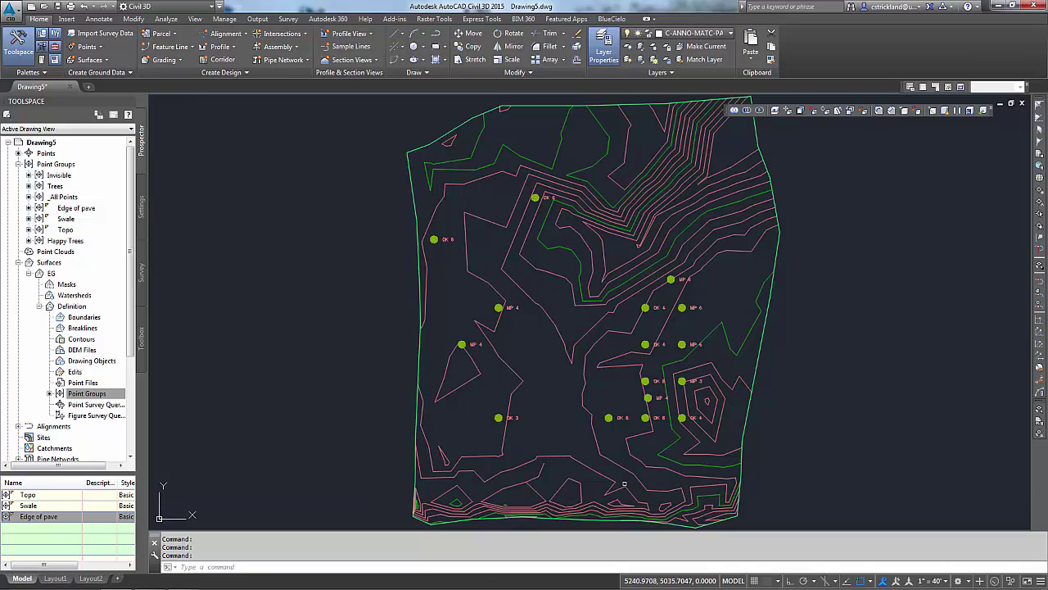
Step: Delete the Edge of pave point group from EG's definition and confirm the removal
right_click(62, 519)
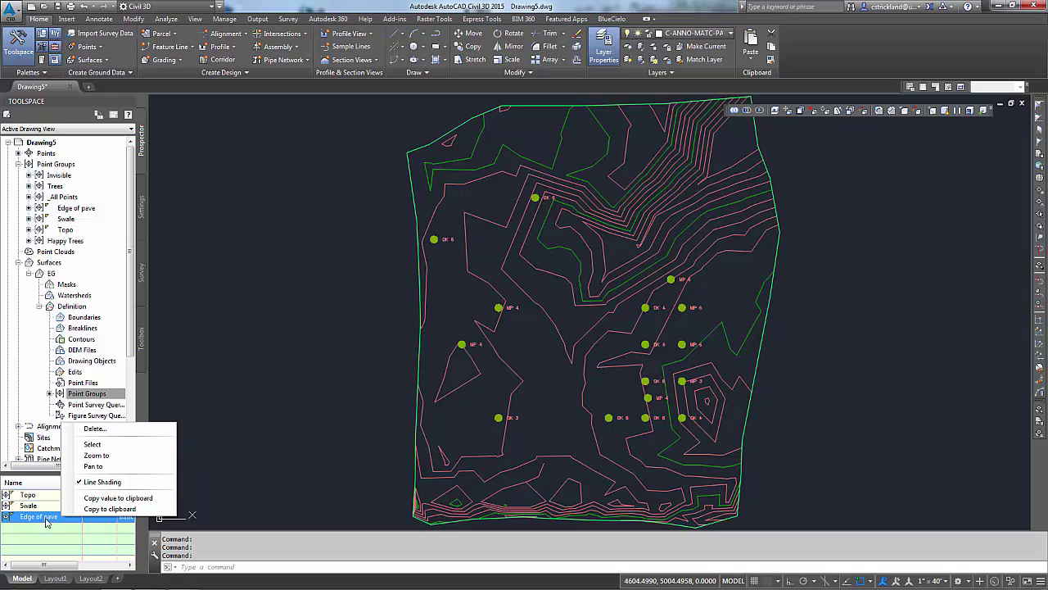
click(47, 521)
right_click(46, 520)
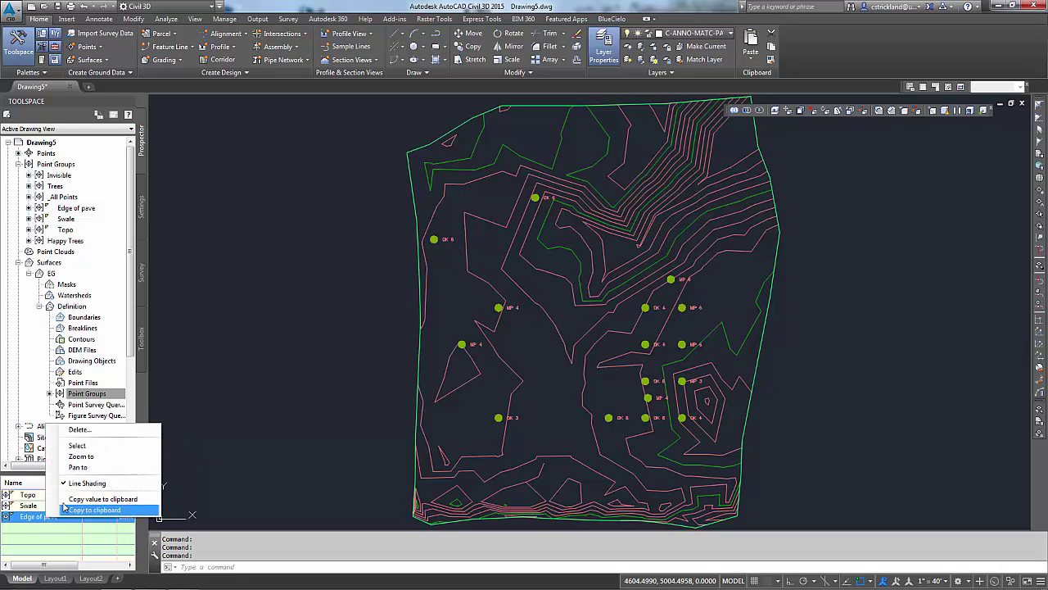
click(92, 432)
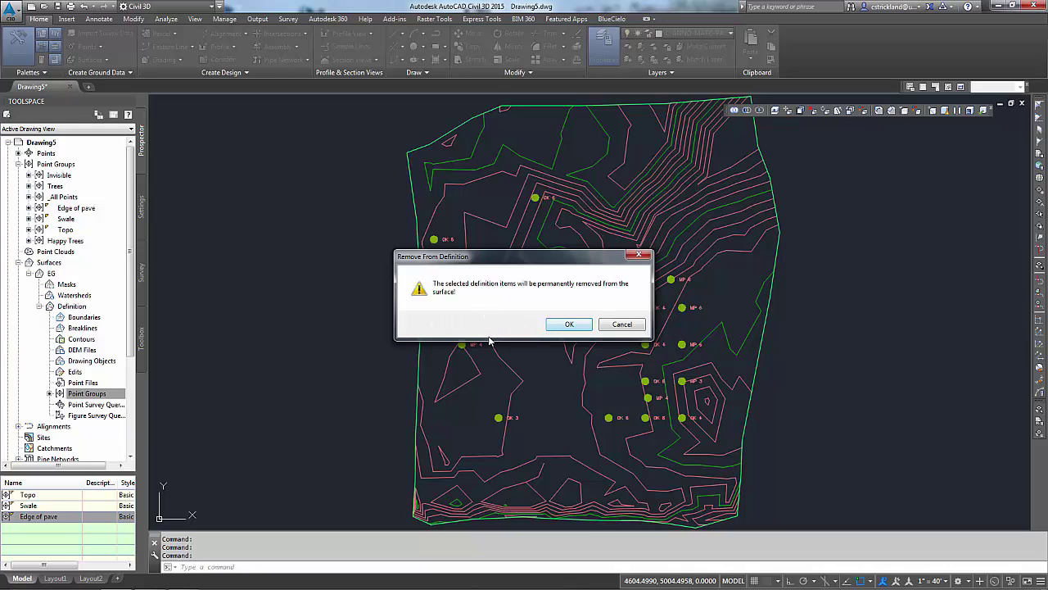
click(568, 325)
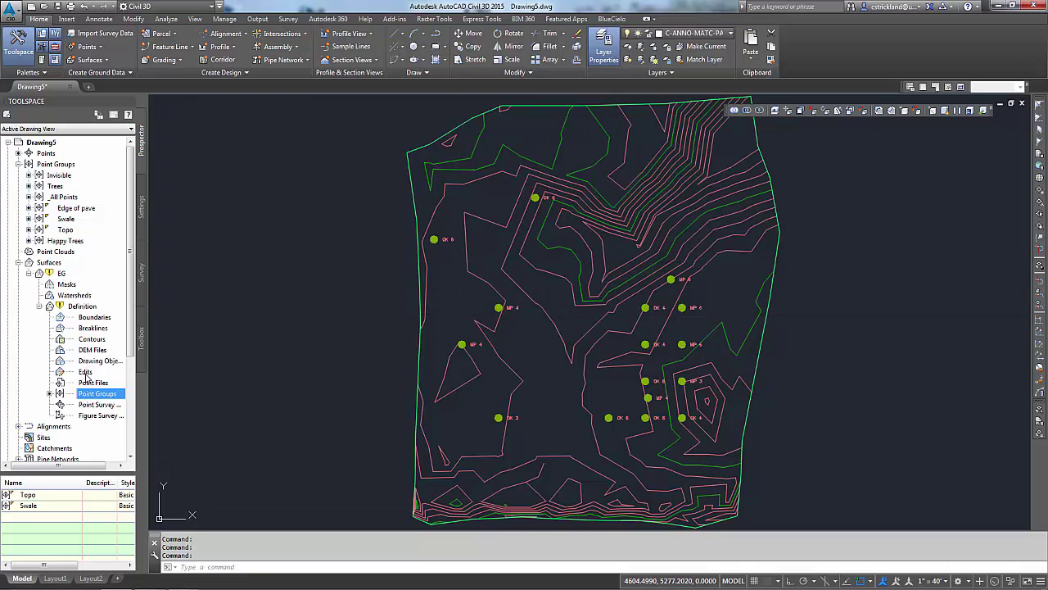
Step: Rebuild the EG surface from its remaining Topo and Swale point groups
right_click(61, 276)
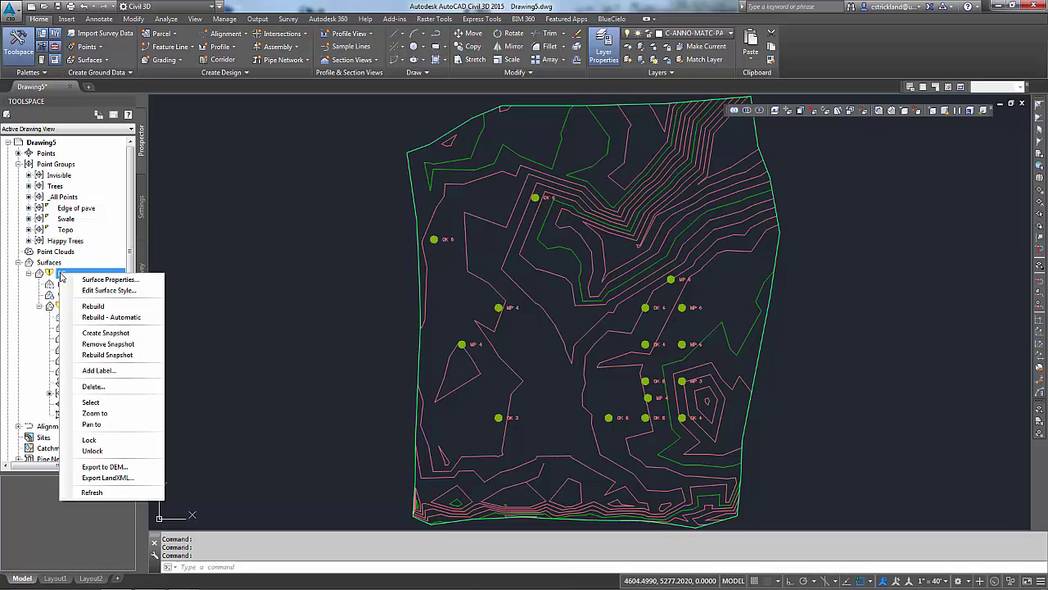
click(93, 305)
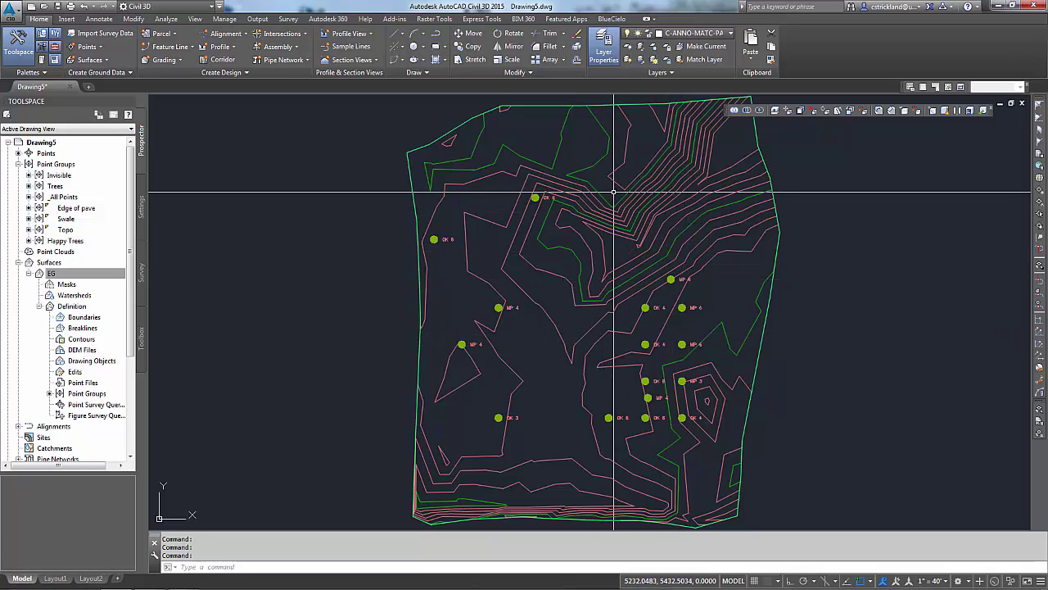
Step: Switch the ribbon to the Annotate tab
mouse_move(614, 191)
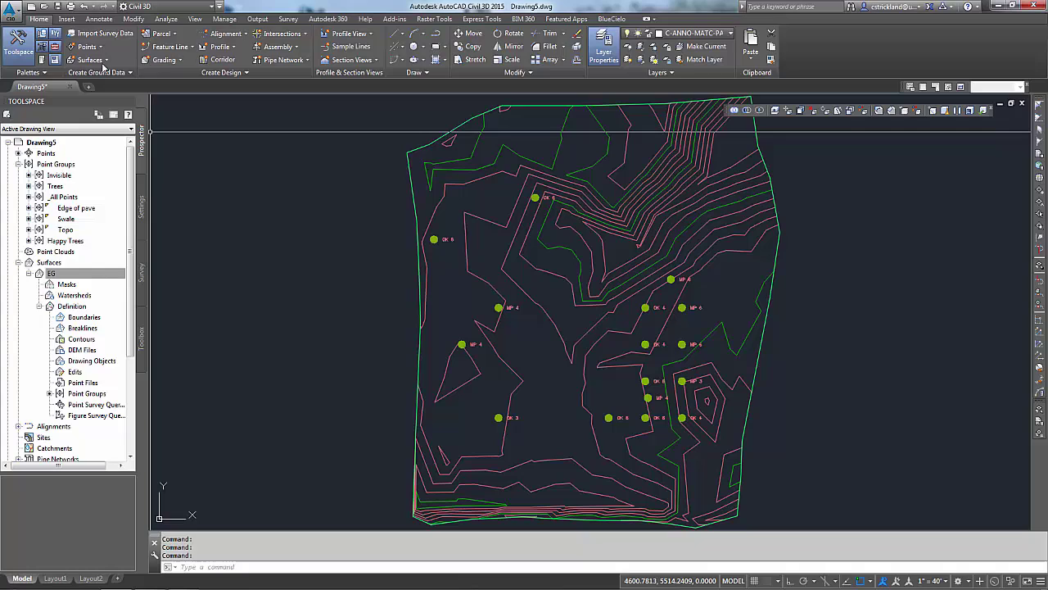
click(102, 20)
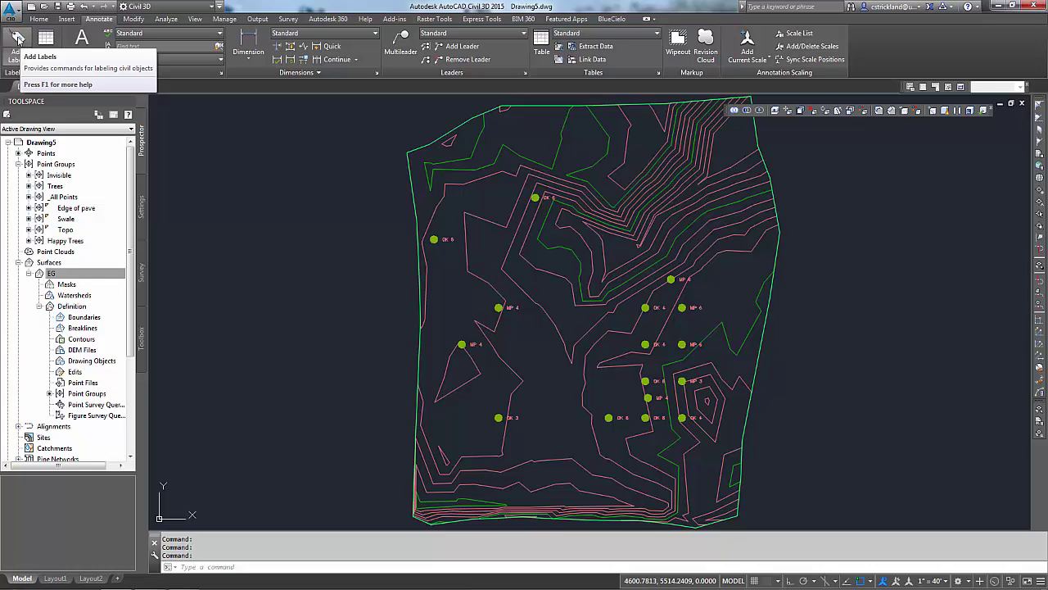
Step: In Add Labels, choose Surface, Contour - Multiple, and minor contour label style <none>
click(17, 37)
drag(52, 13, 225, 119)
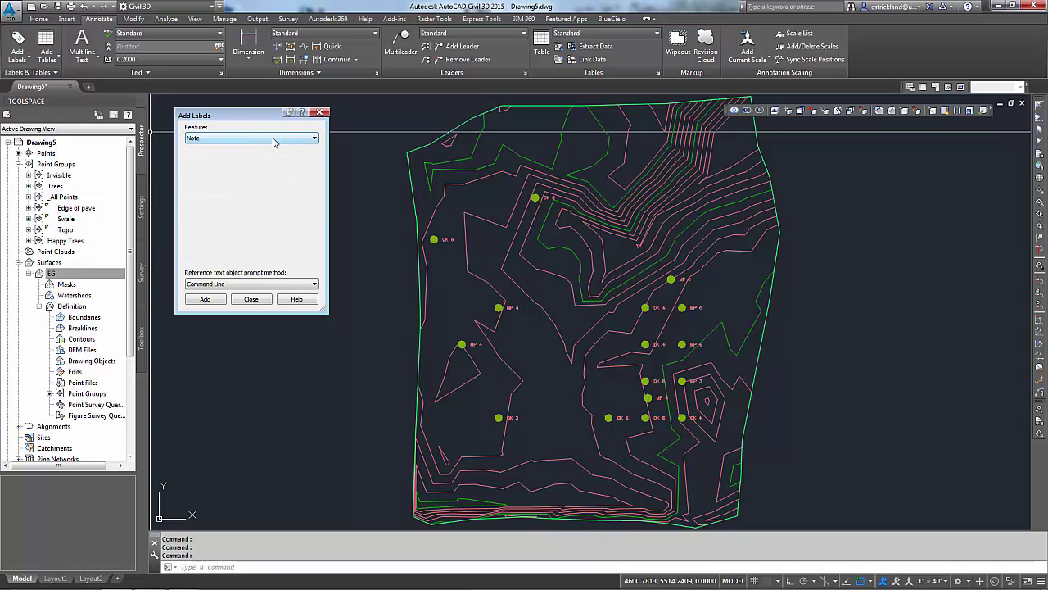
click(273, 139)
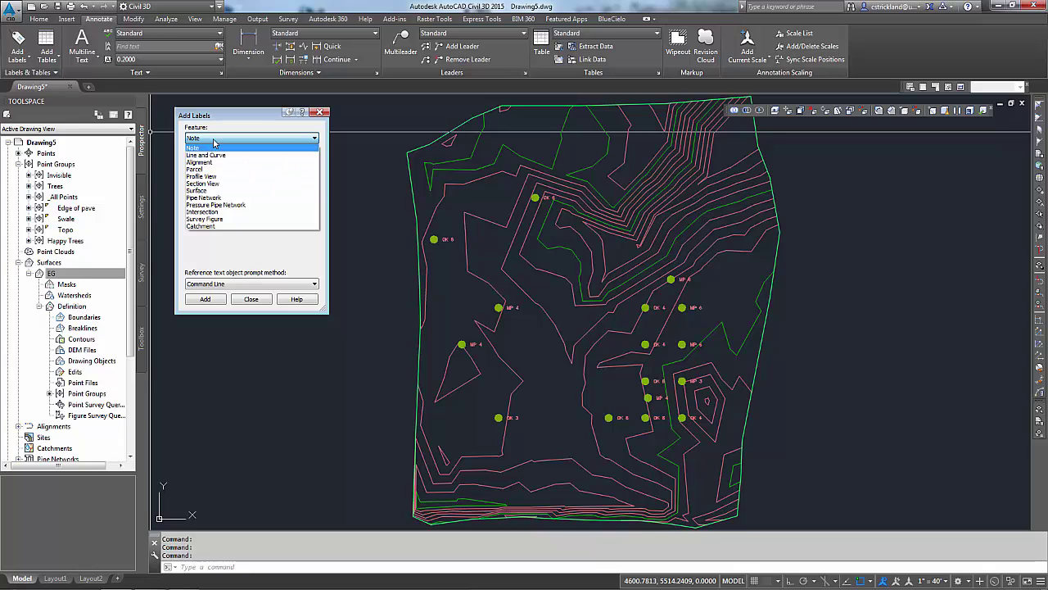
click(197, 191)
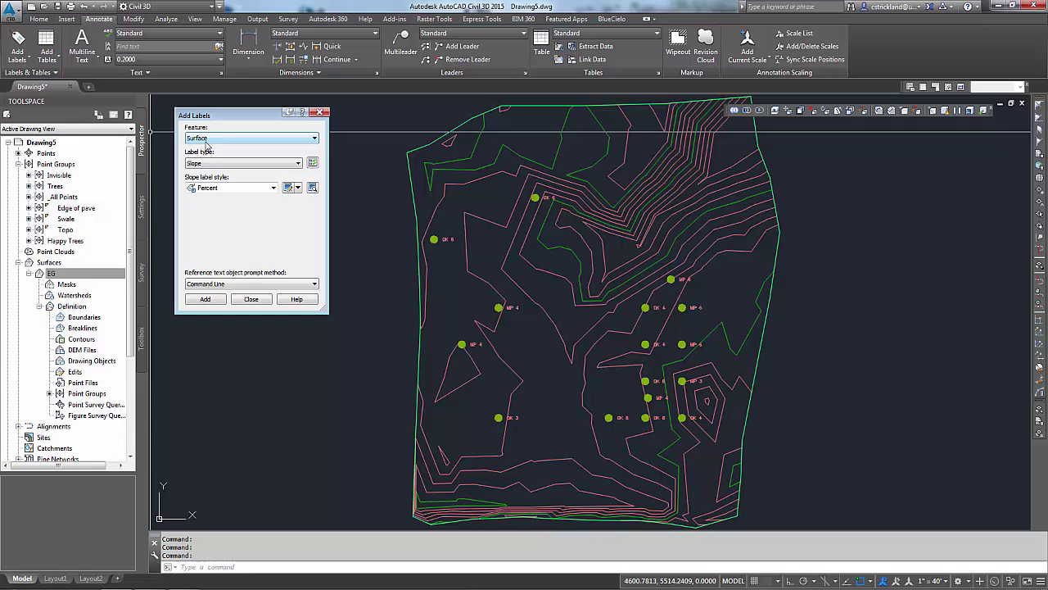
click(203, 166)
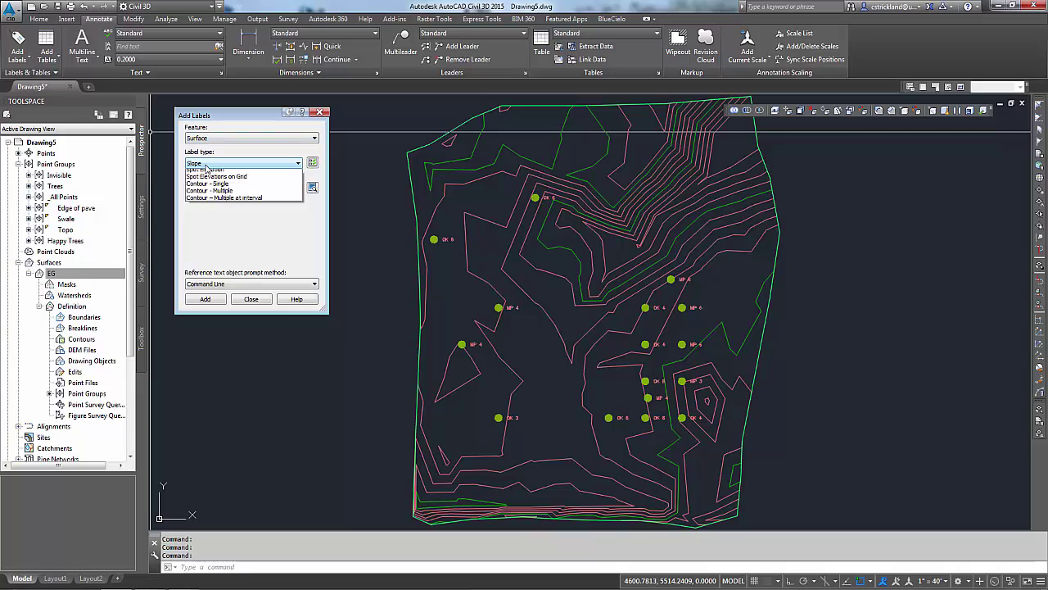
click(214, 201)
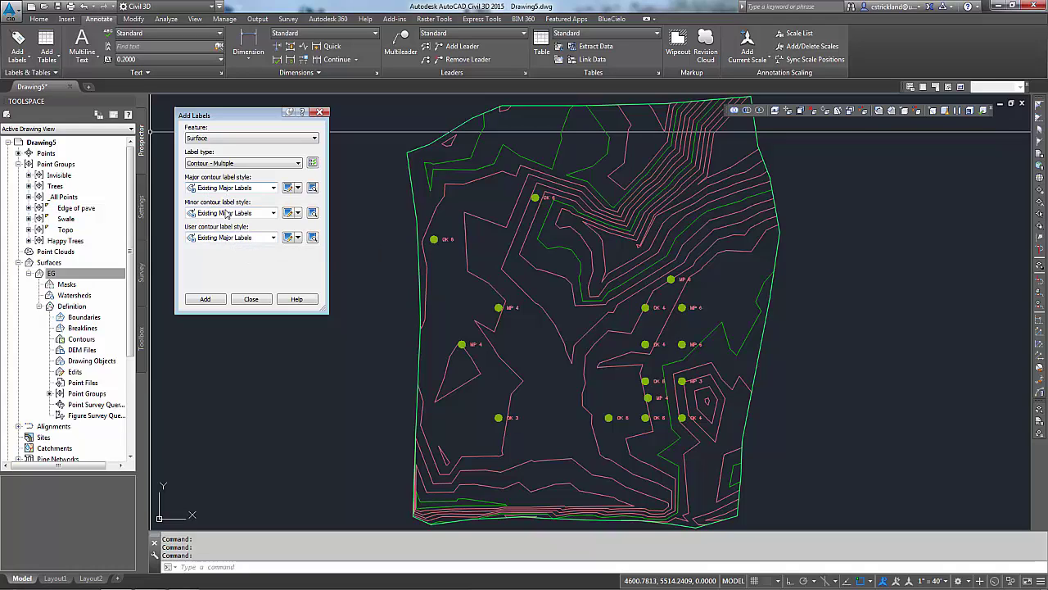
click(274, 214)
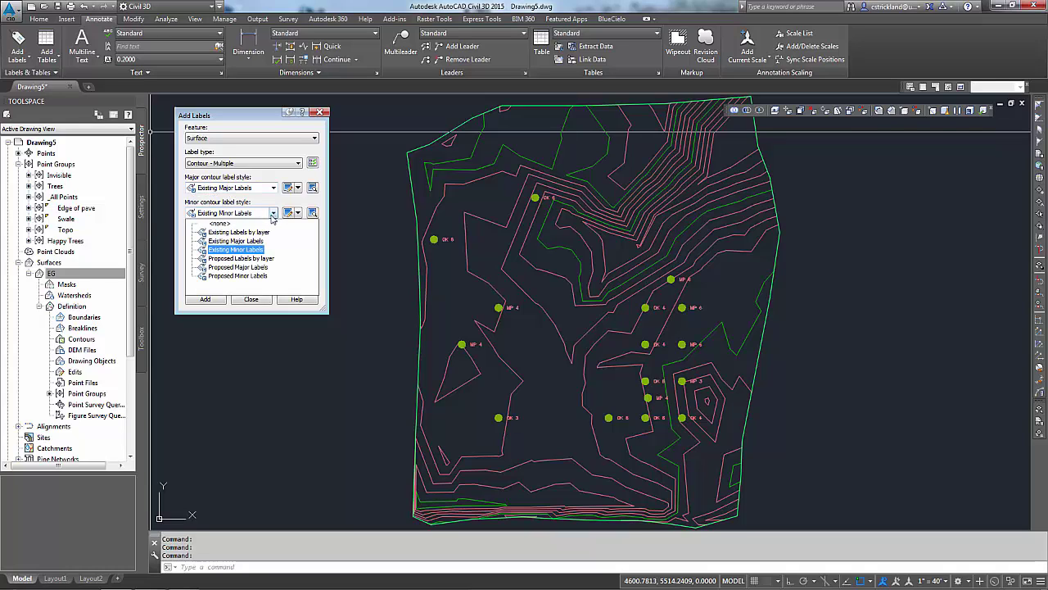
click(220, 226)
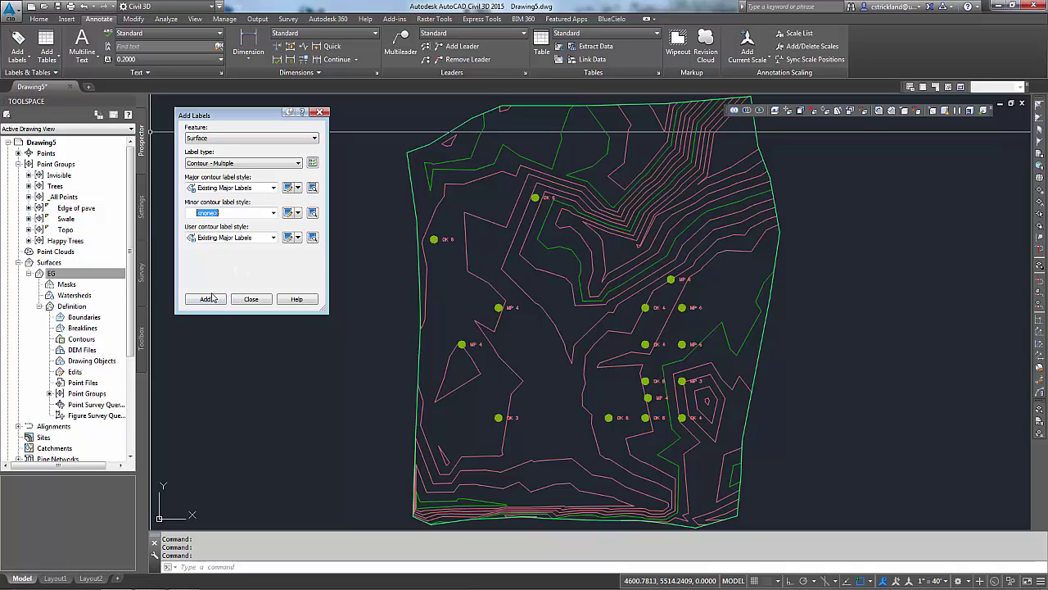
Step: With Osnap off, draw a six-point label line across EG's eastern contours to place major labels
click(207, 299)
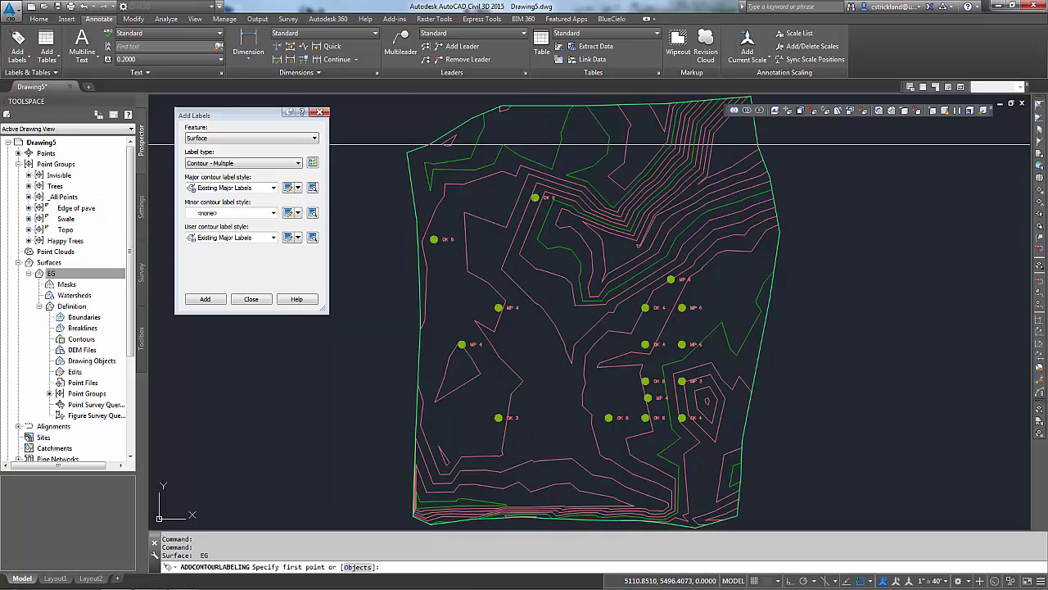
key(F3)
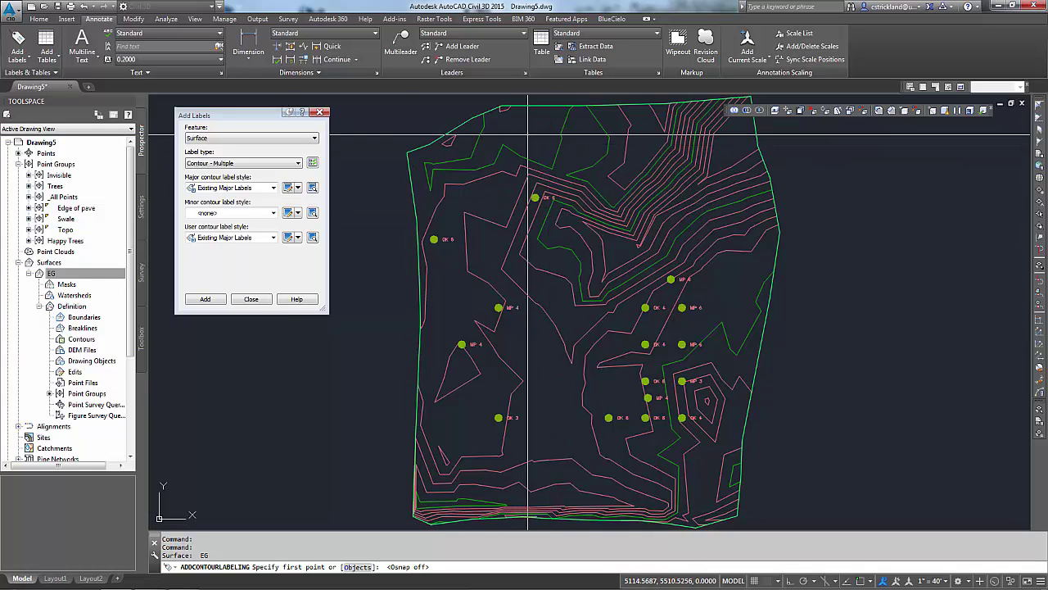
click(528, 133)
click(588, 139)
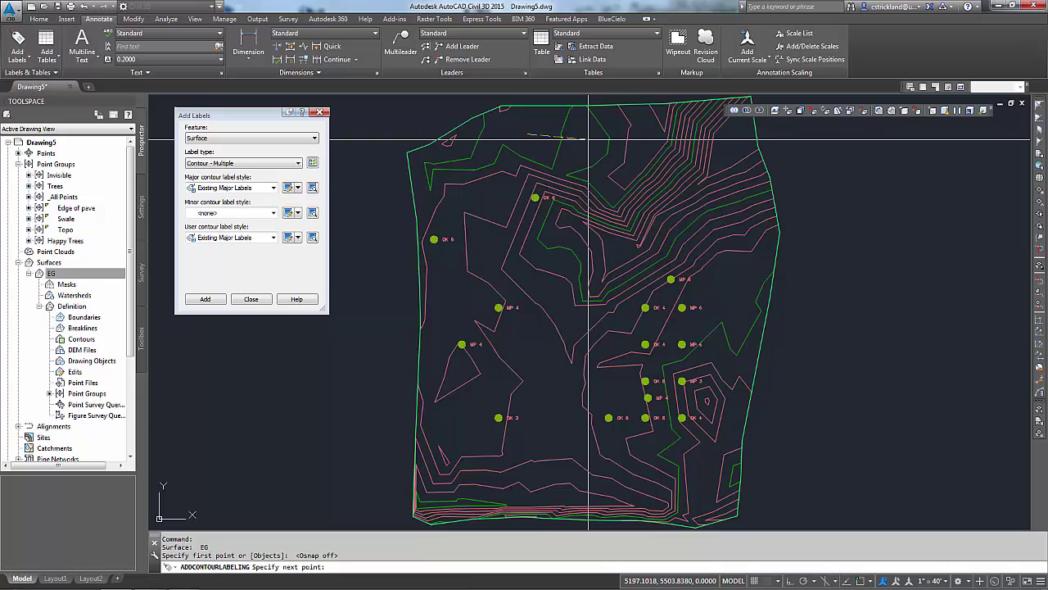
click(659, 140)
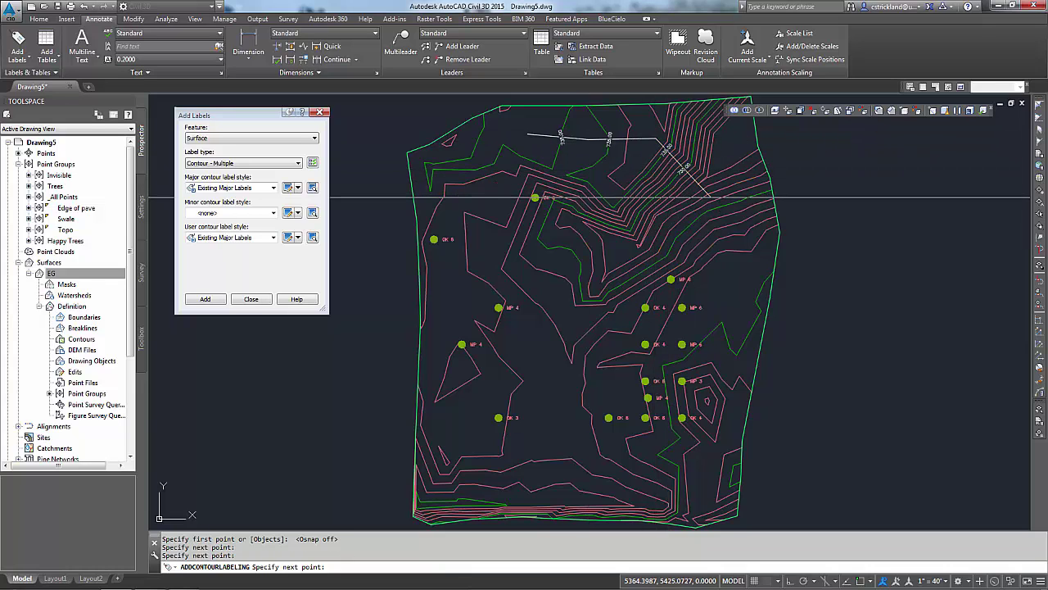
click(709, 198)
click(721, 270)
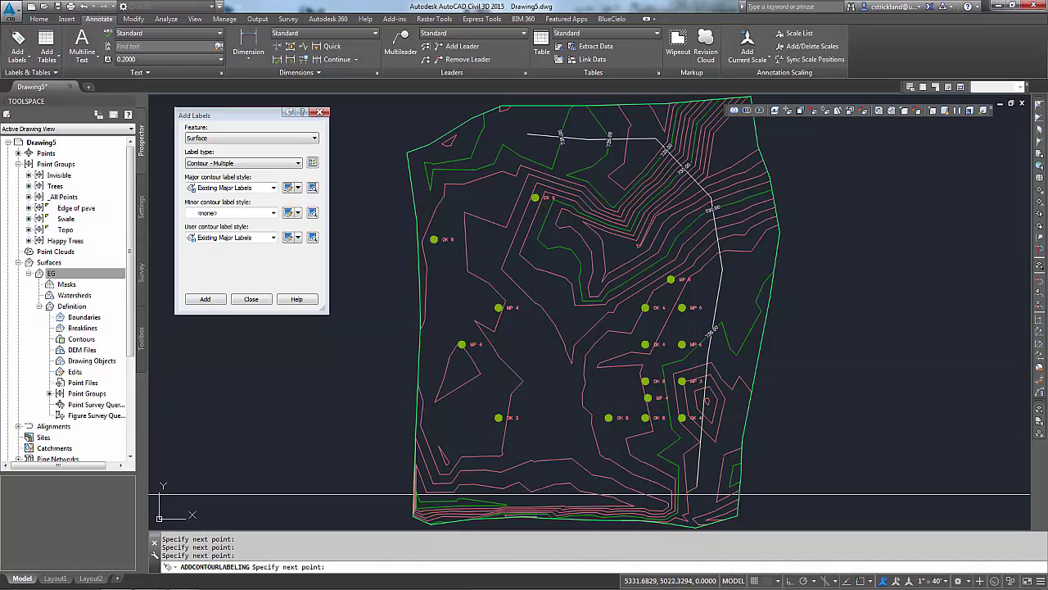
click(578, 499)
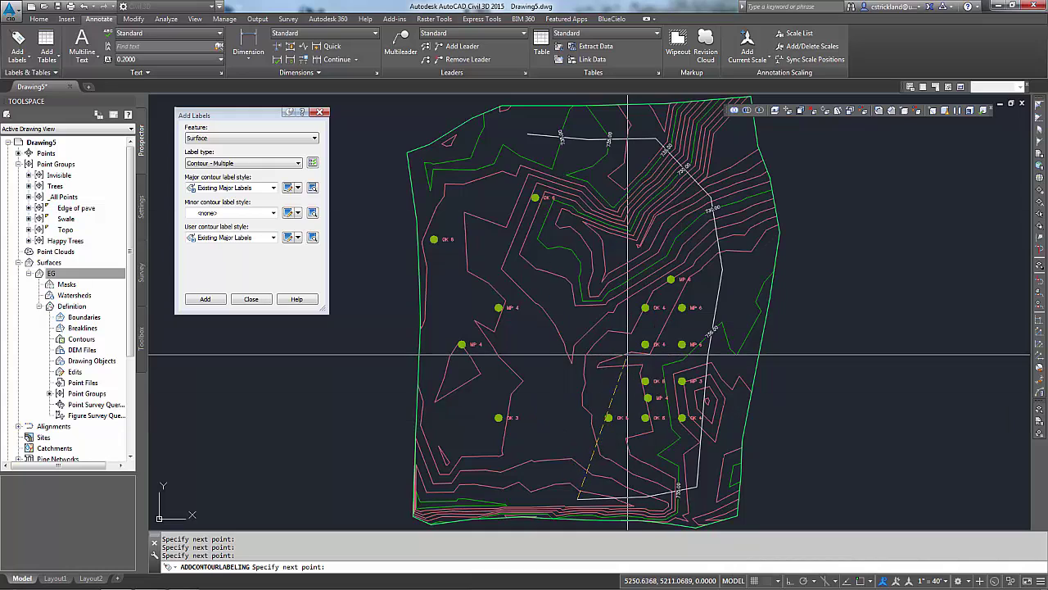
key(Return)
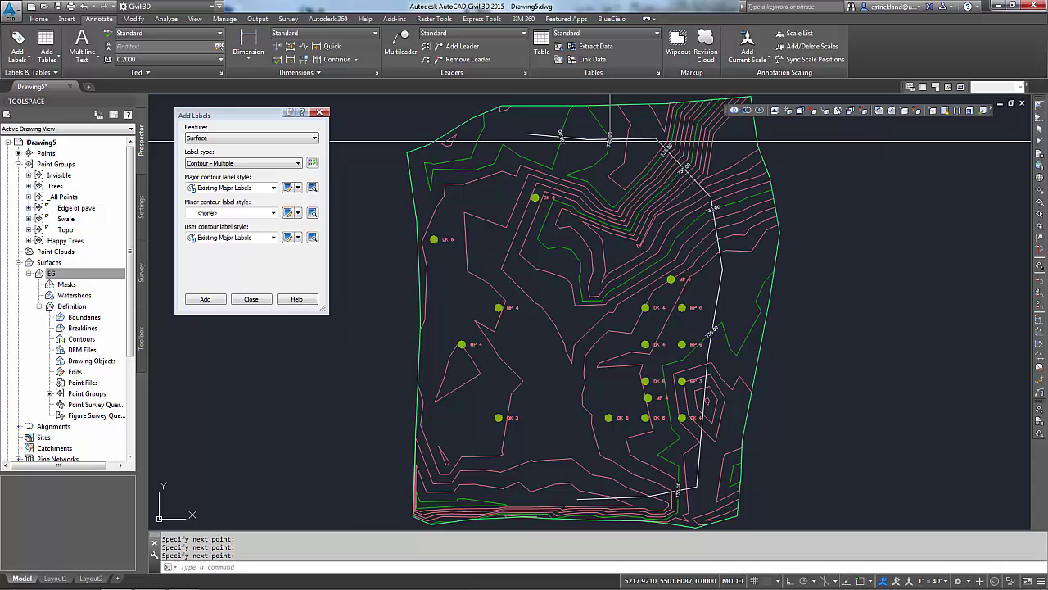
Step: Zoom in on the 735.00 and 730.00 labels and open the major contour style options
scroll(665, 145, up, 4)
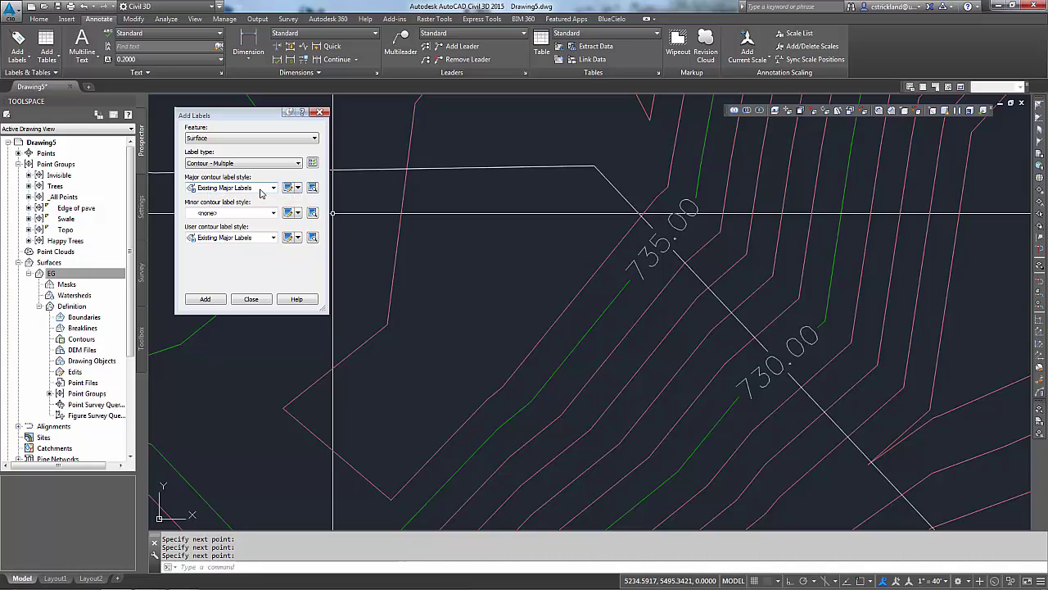
click(299, 188)
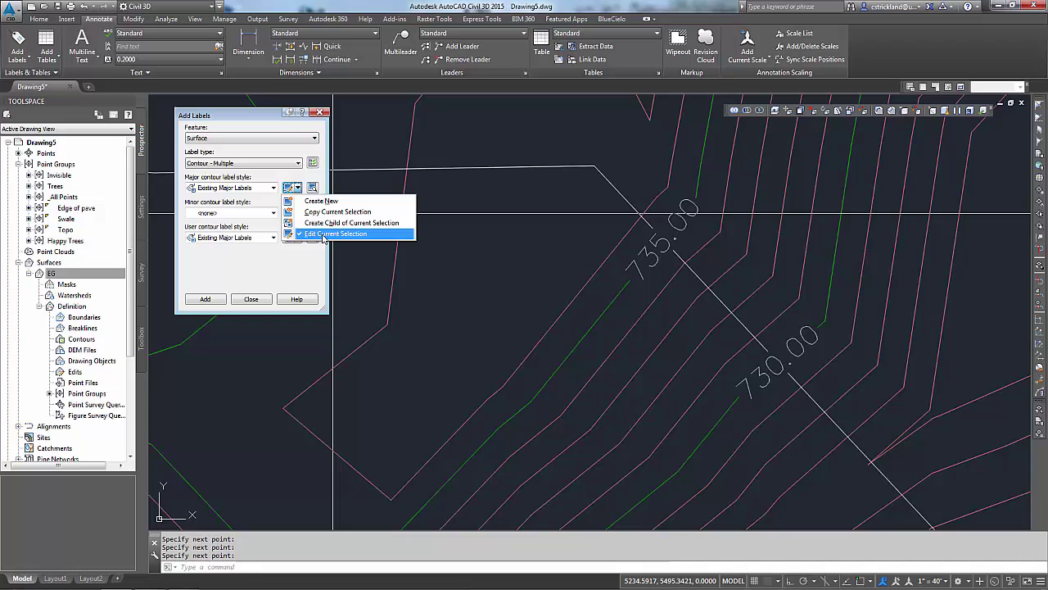
Step: Edit the Existing Major Labels style and select the Surface Elevation contents on its Layout tab
click(324, 235)
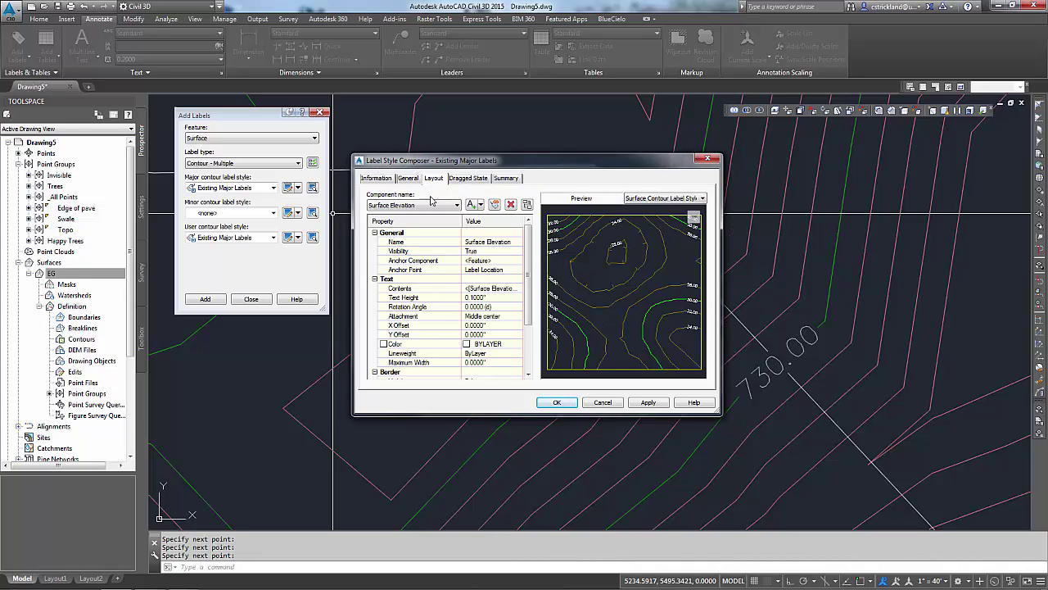
click(376, 179)
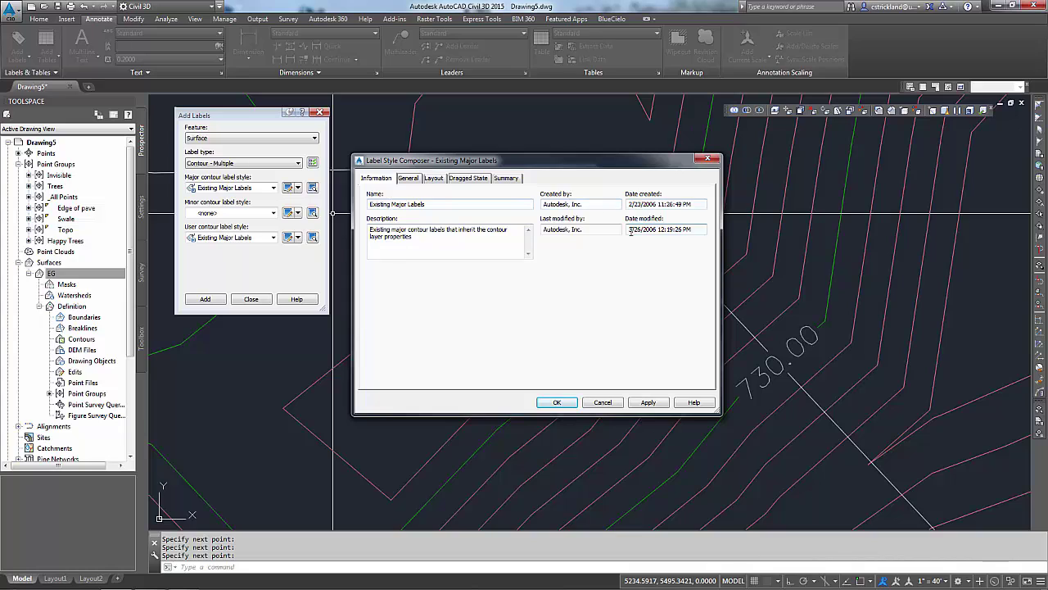
click(410, 179)
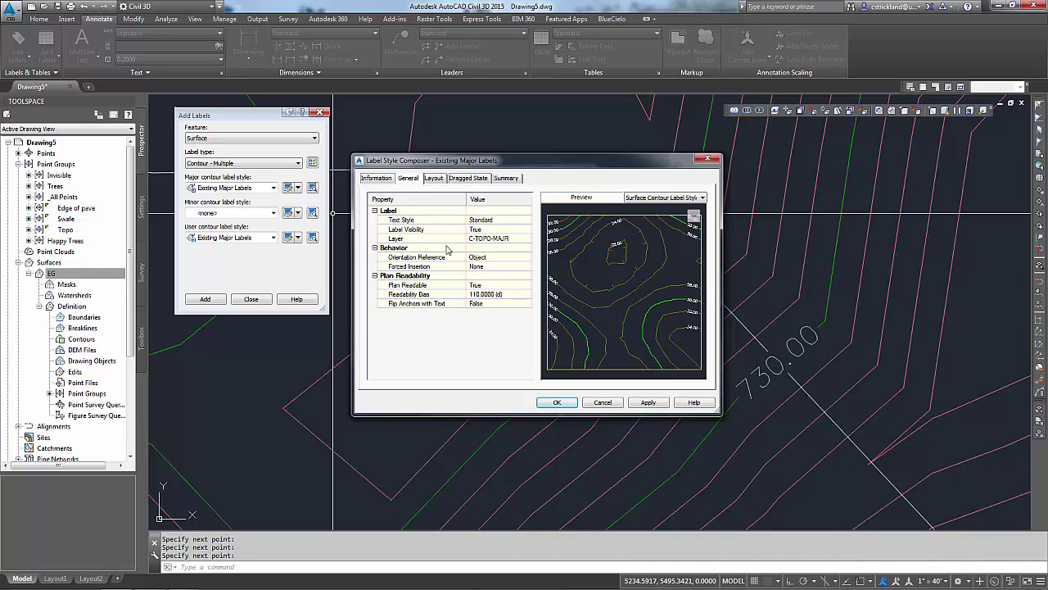
click(434, 179)
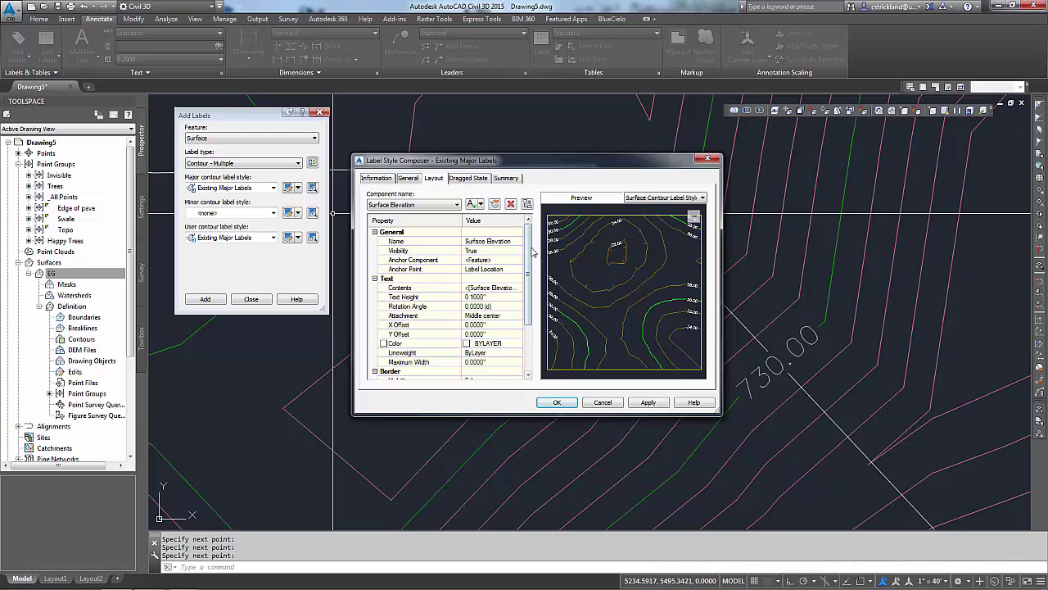
click(406, 205)
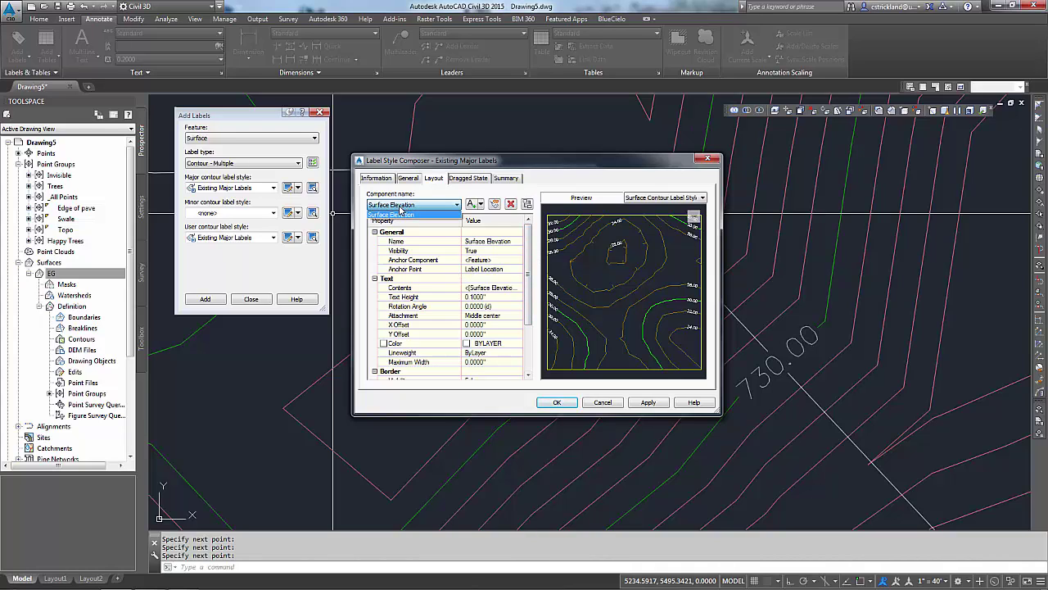
click(409, 213)
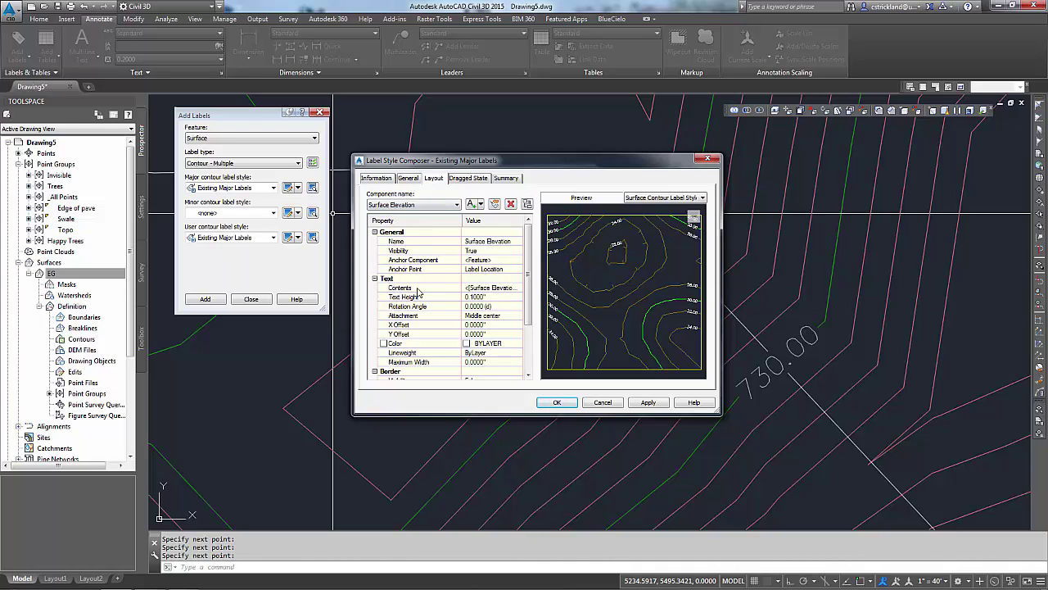
click(498, 290)
Step: Set the Surface Elevation text precision to 1 in the Text Component Editor and confirm
click(517, 289)
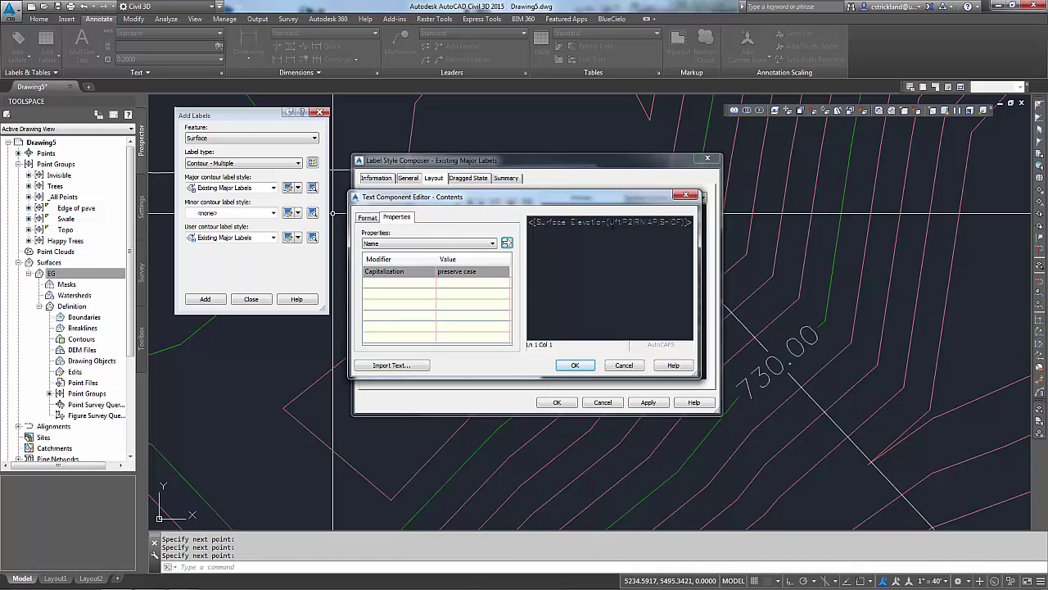
click(612, 222)
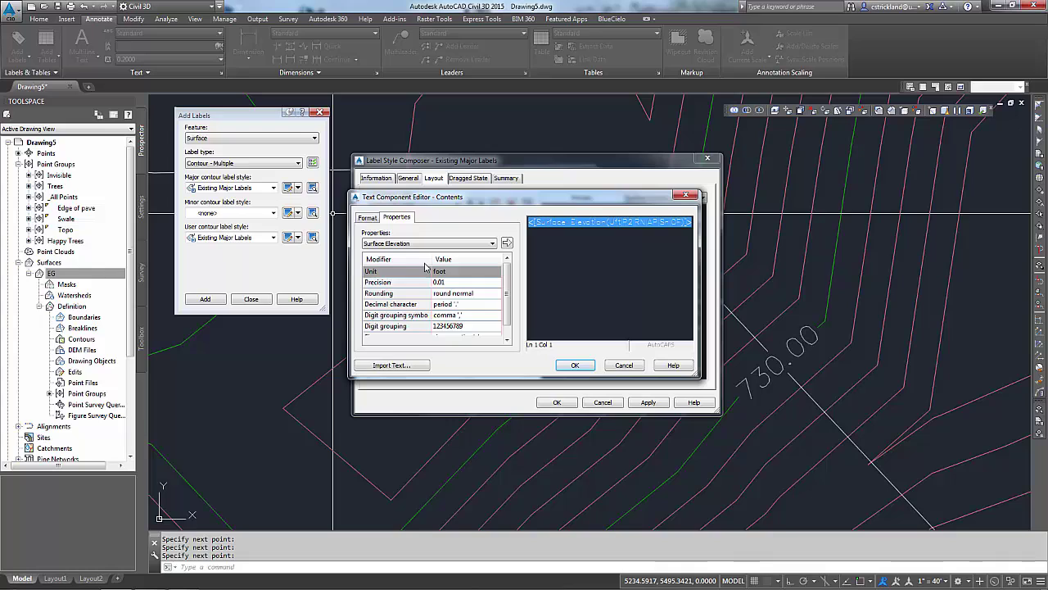
click(460, 283)
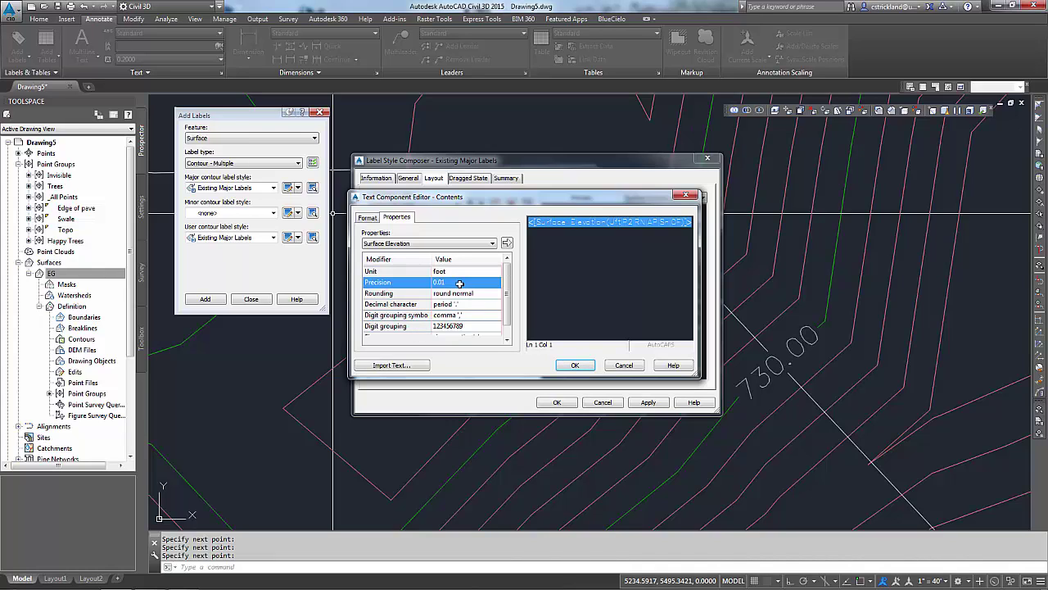
click(460, 283)
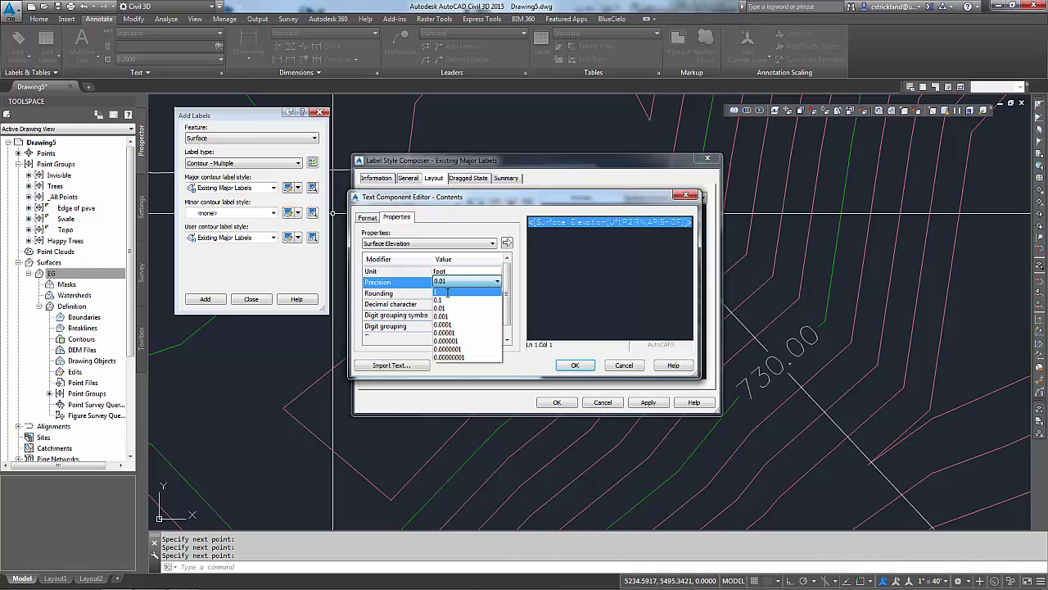
click(446, 293)
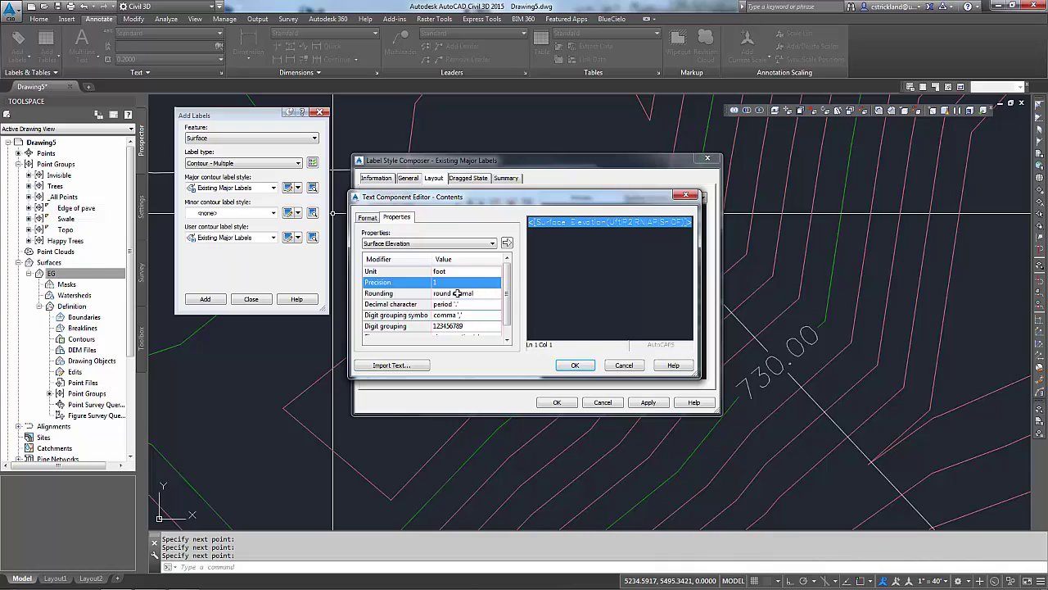
mouse_move(504, 304)
mouse_down()
mouse_move(507, 321)
mouse_move(507, 286)
mouse_up()
click(507, 246)
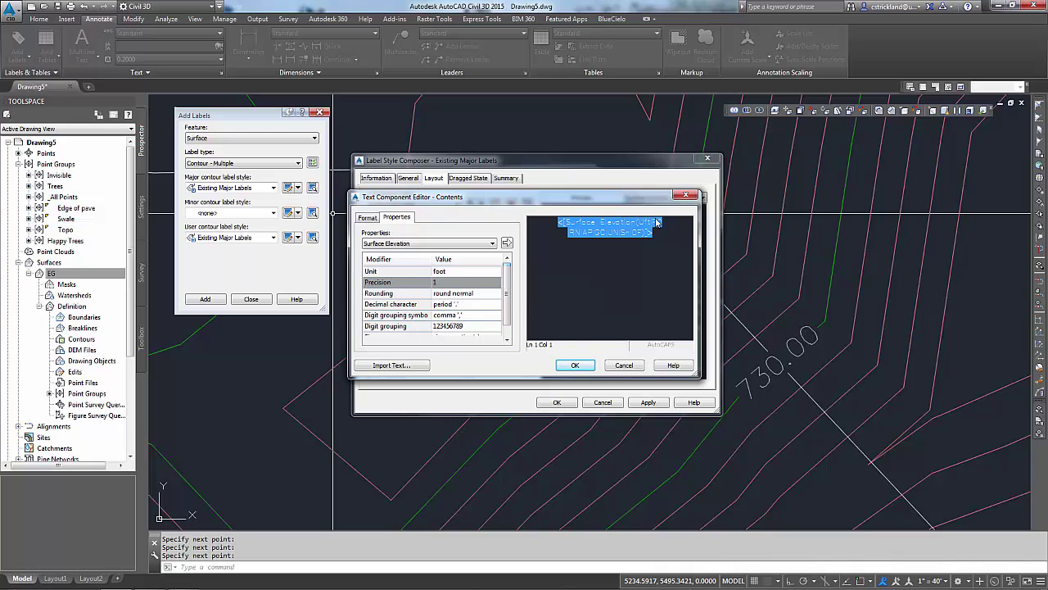
click(576, 365)
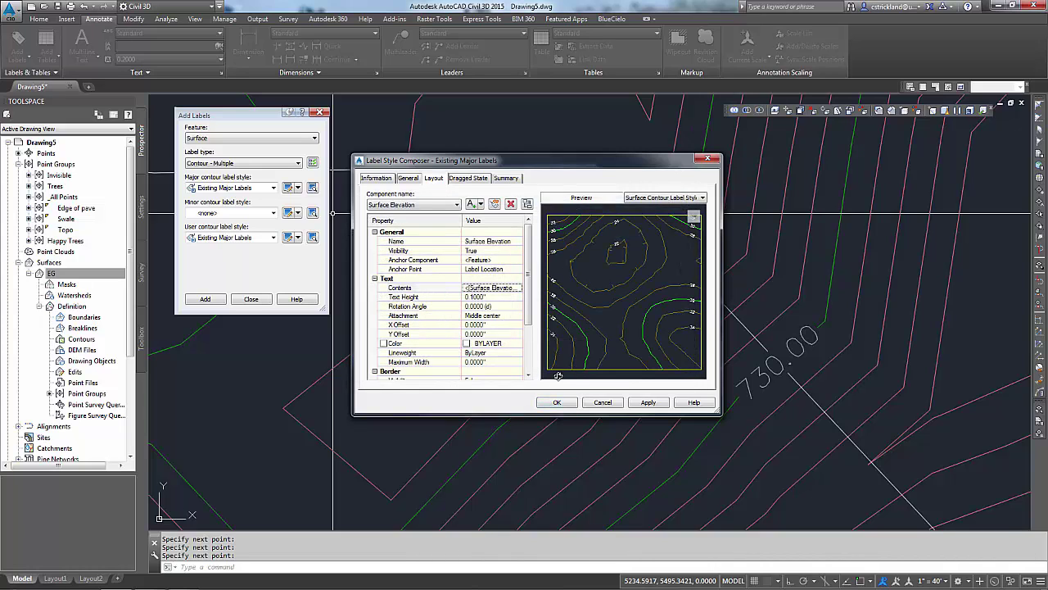
Step: Save the Existing Major Labels style so the contour labels read 735 and 730
click(557, 403)
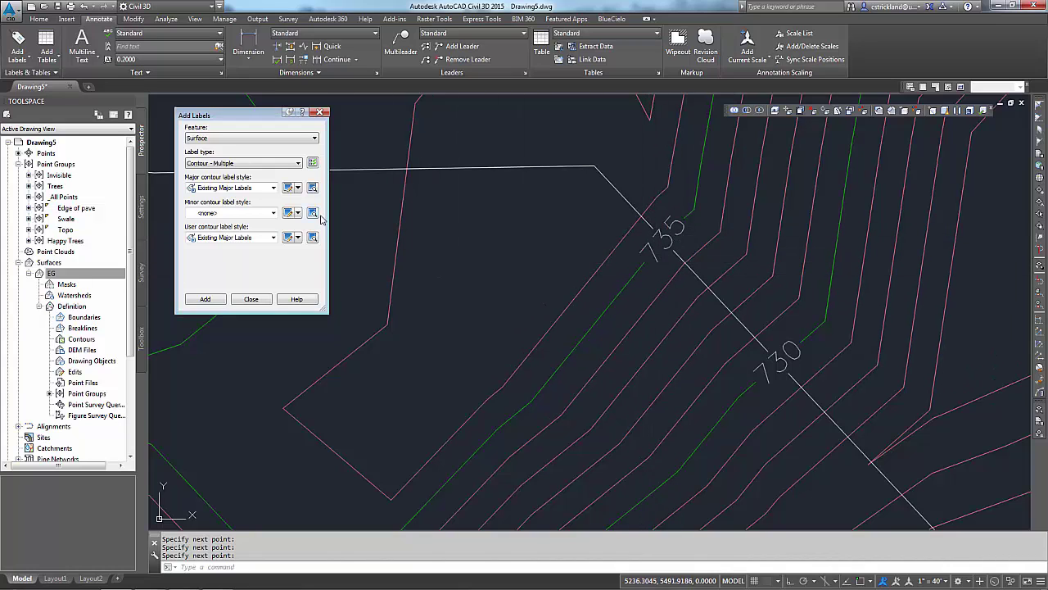
Step: Close Add Labels, frame the 735 and 730 labelled contours, and select their contour label line
click(320, 115)
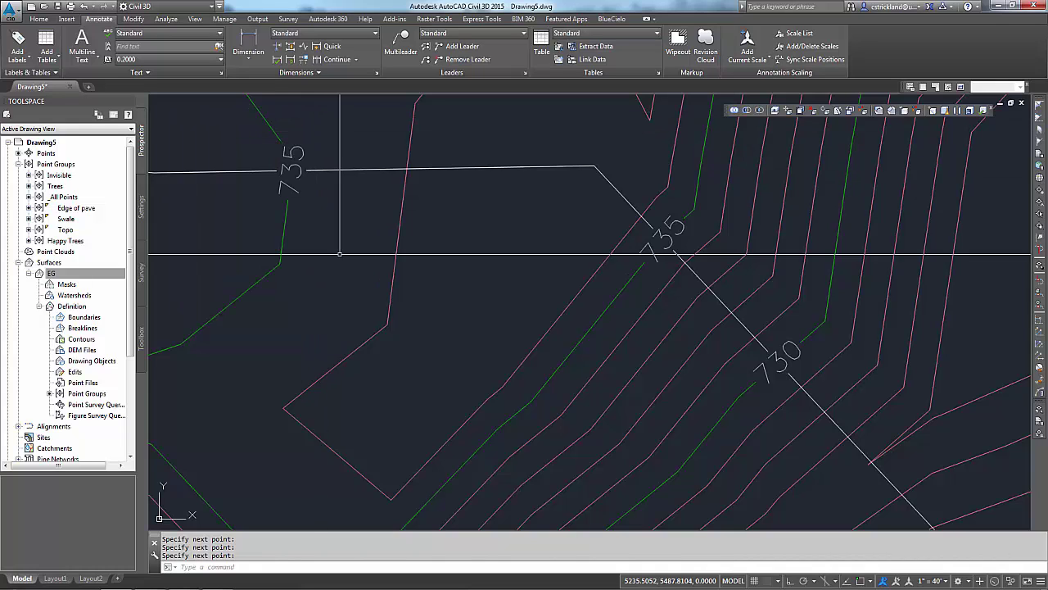
scroll(363, 269, down, 4)
mouse_move(373, 272)
middle_down()
mouse_move(457, 281)
mouse_move(500, 270)
middle_up()
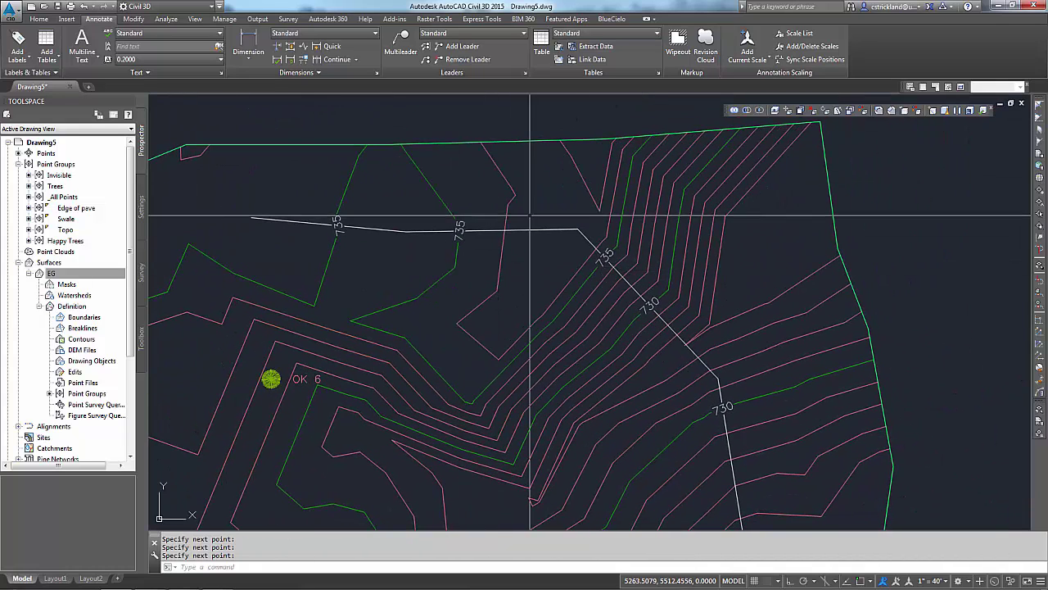
middle_drag(690, 374, 707, 331)
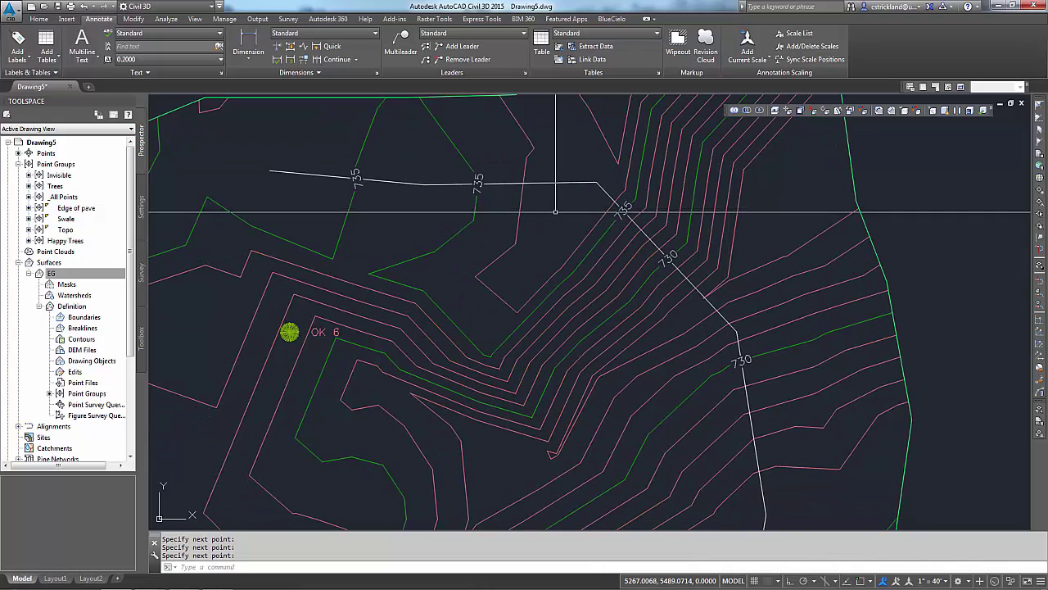
key(Escape)
key(Escape)
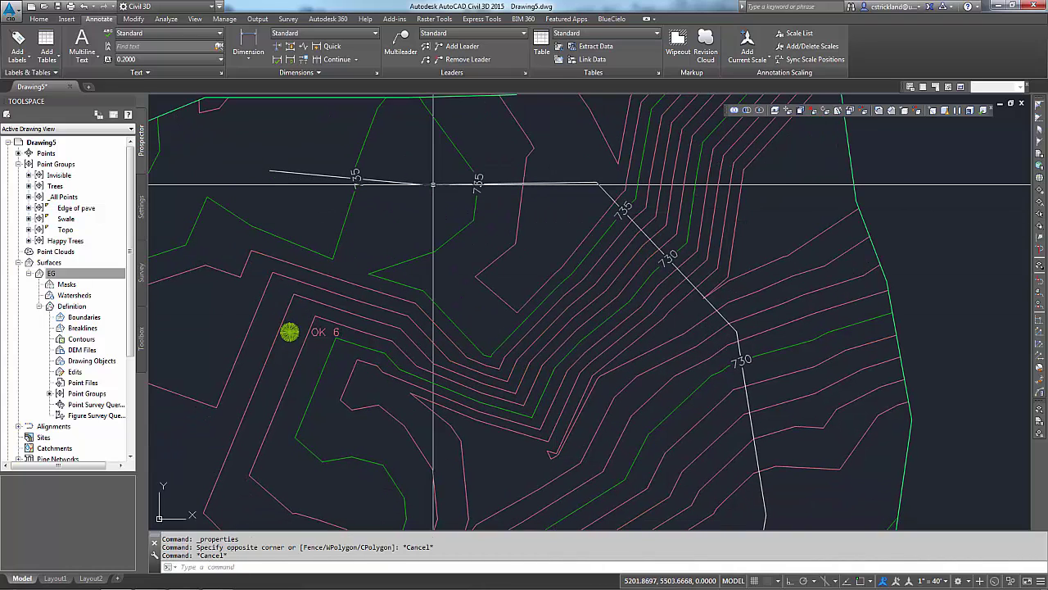
click(434, 184)
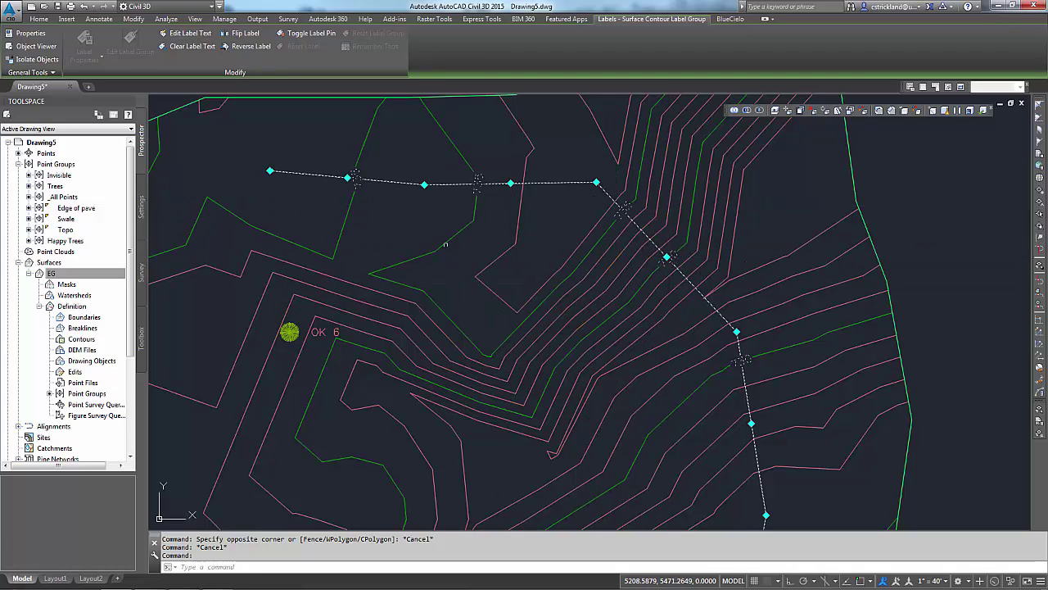
Step: Set the label line's Display Contour Label Line property to False in Properties
right_click(383, 222)
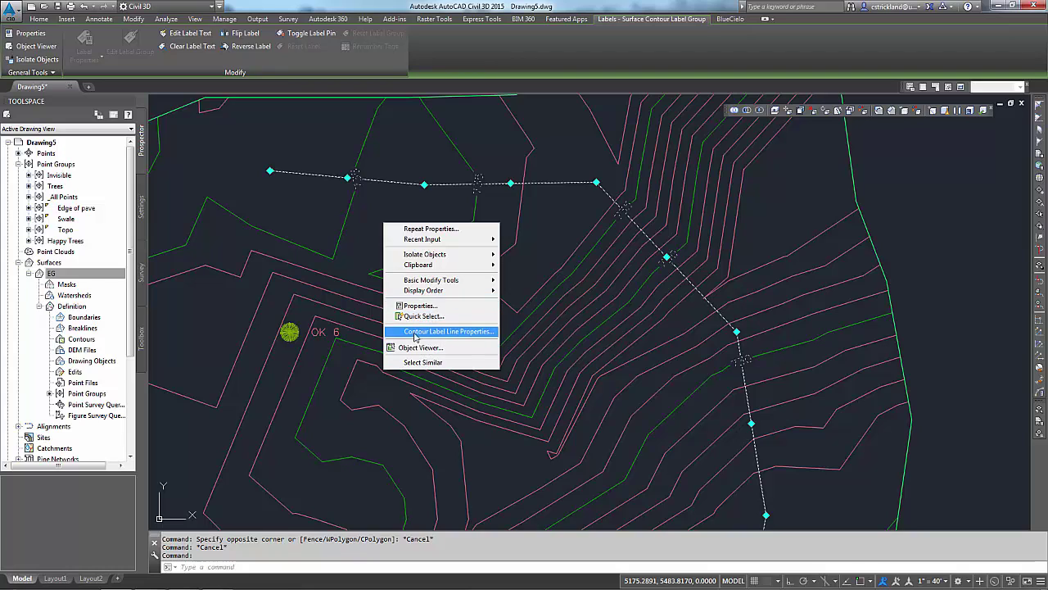
click(425, 308)
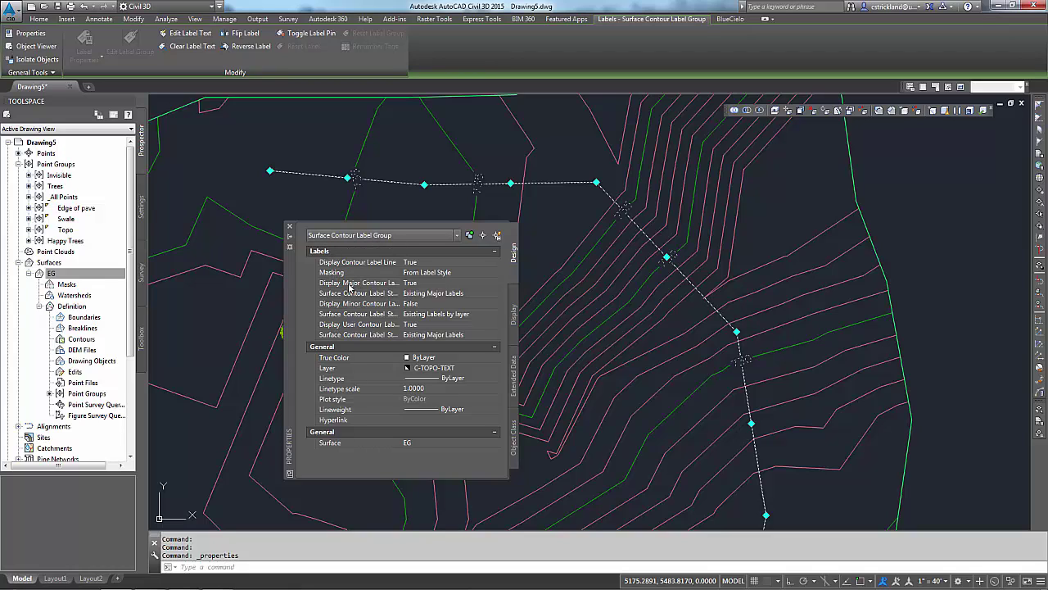
click(341, 263)
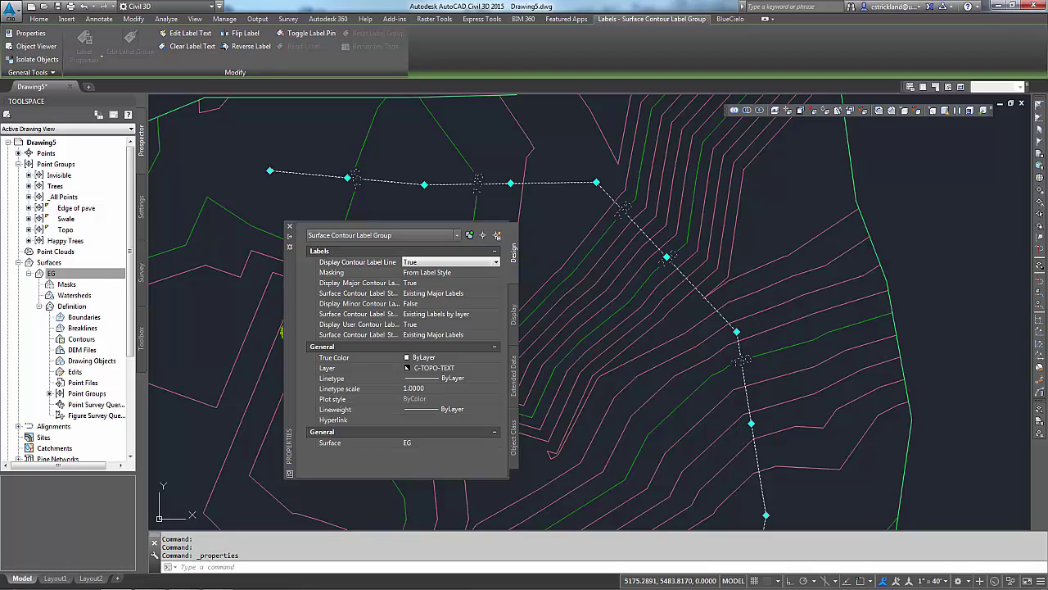
click(475, 263)
click(427, 272)
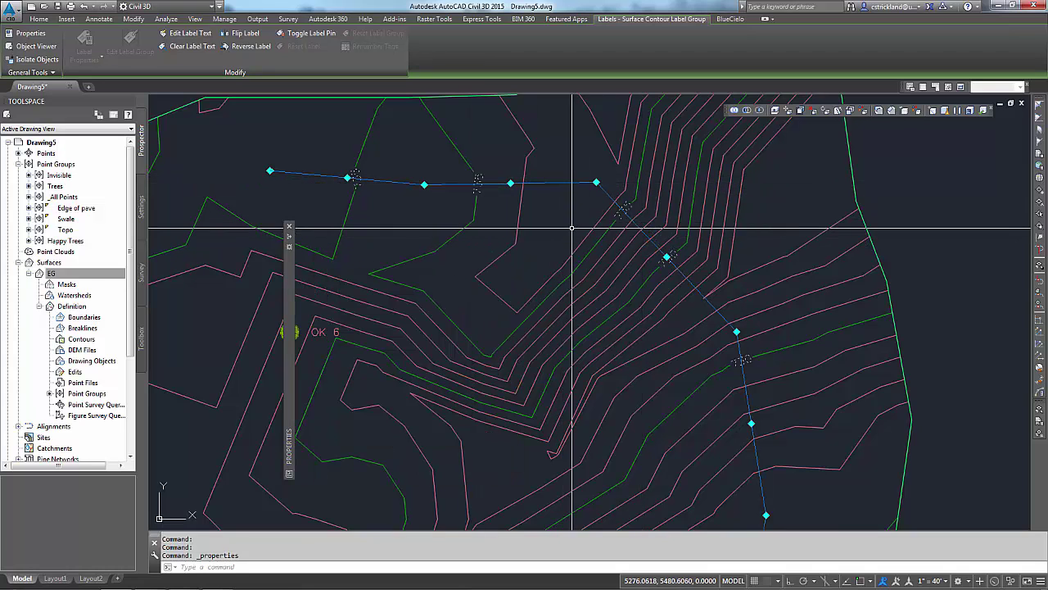
Step: Clear the selection and zoom extents to show the entire EG surface with its labelled contours
key(Escape)
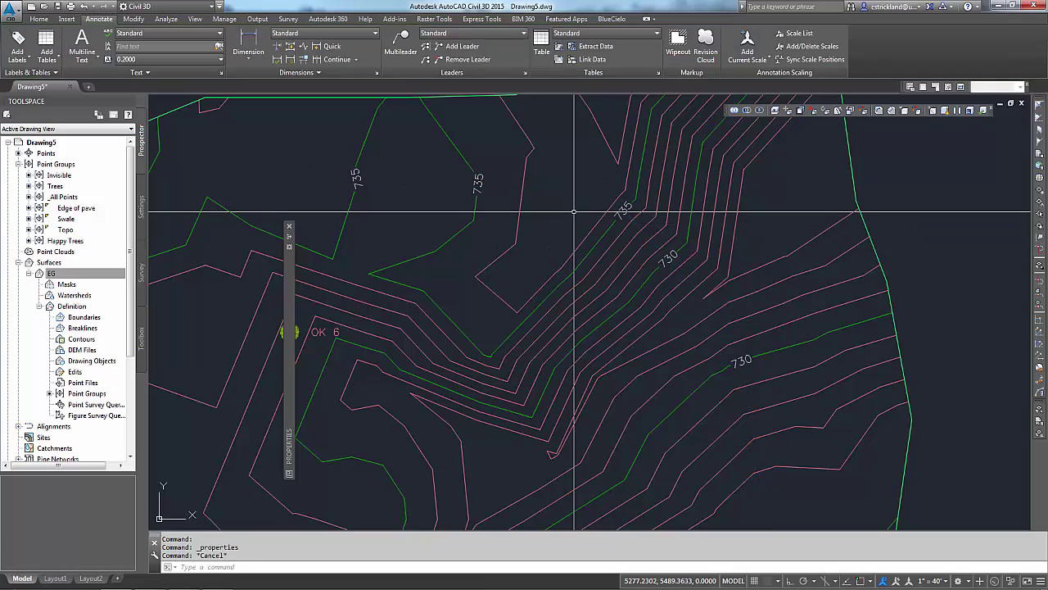
mouse_move(572, 212)
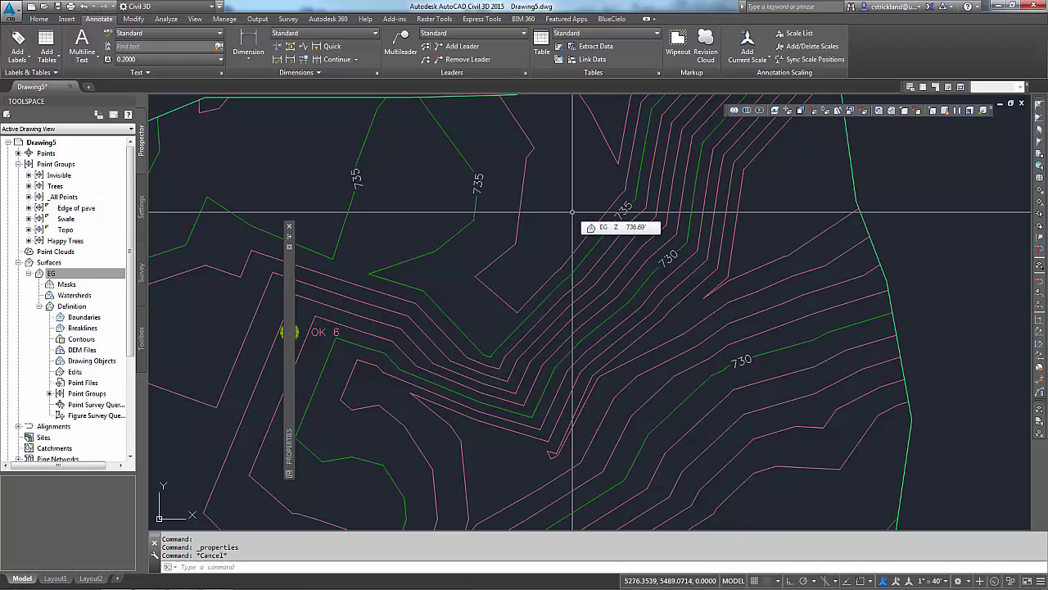
middle_click(578, 232)
middle_click(578, 232)
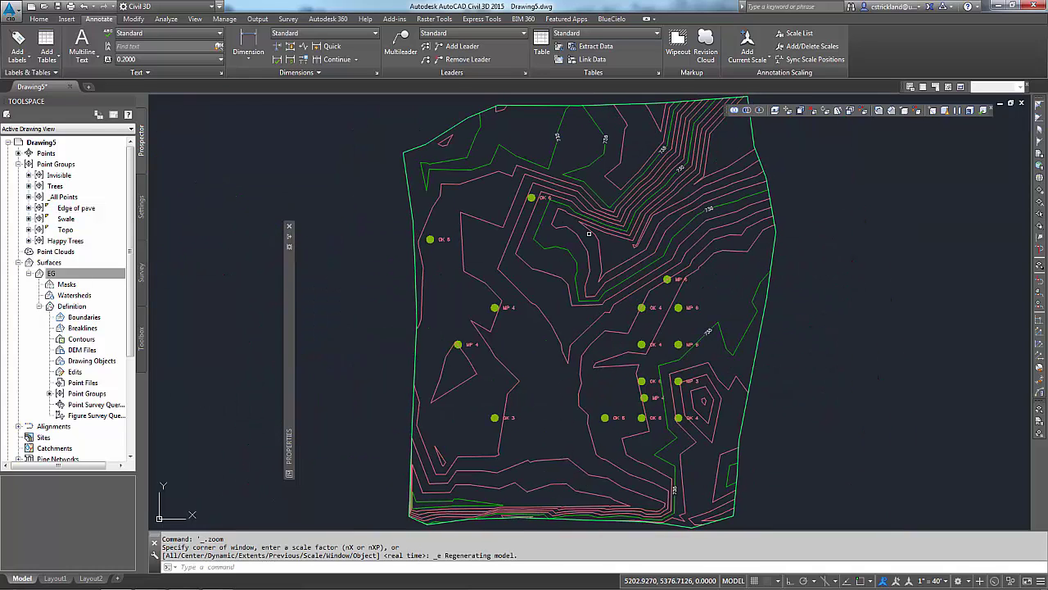